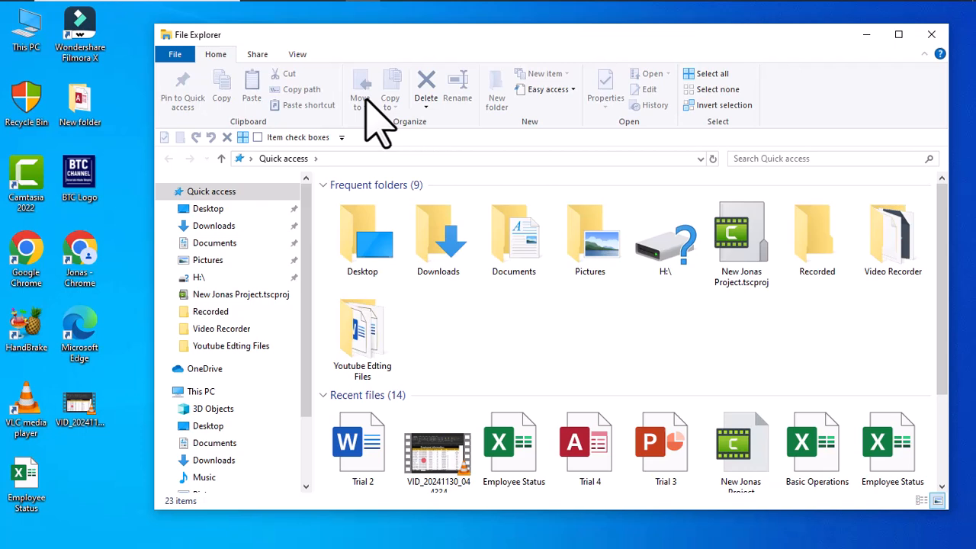
Step: Open a second File Explorer window and cycle through the open windows in the task switcher
key("ctrl+n")
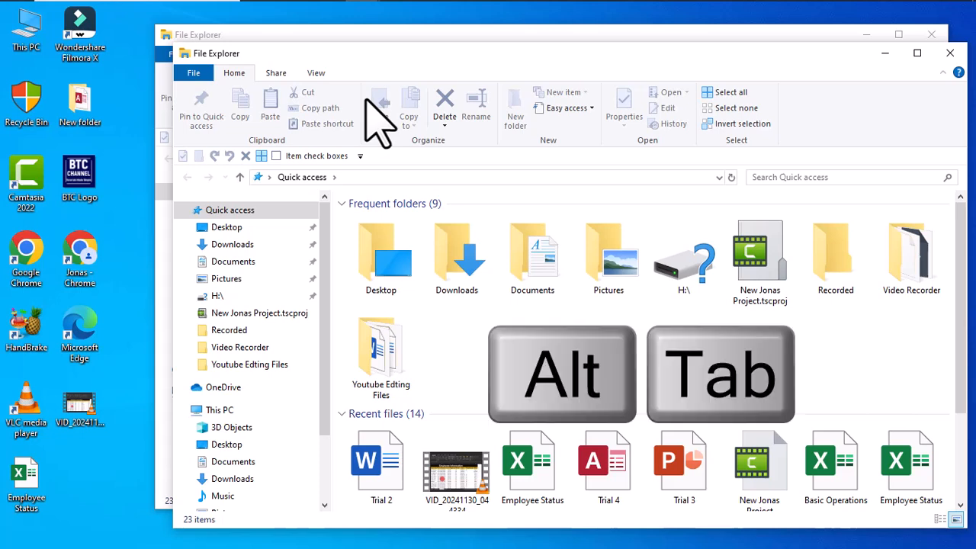
key("alt+Tab")
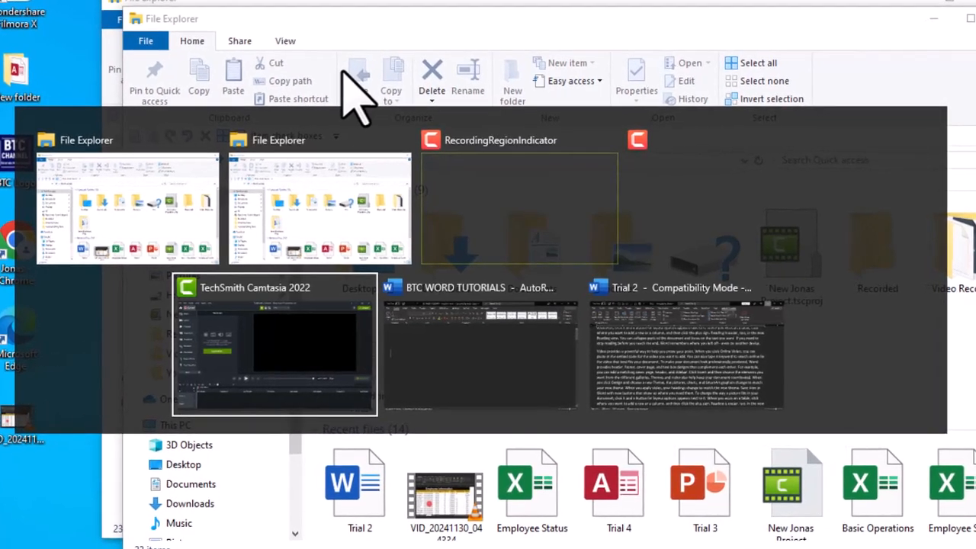
key("Tab")
key("Tab")
key("Tab")
key("Tab")
key("Tab")
key("Tab")
key("Tab")
key("Tab")
key("Tab")
key("Tab")
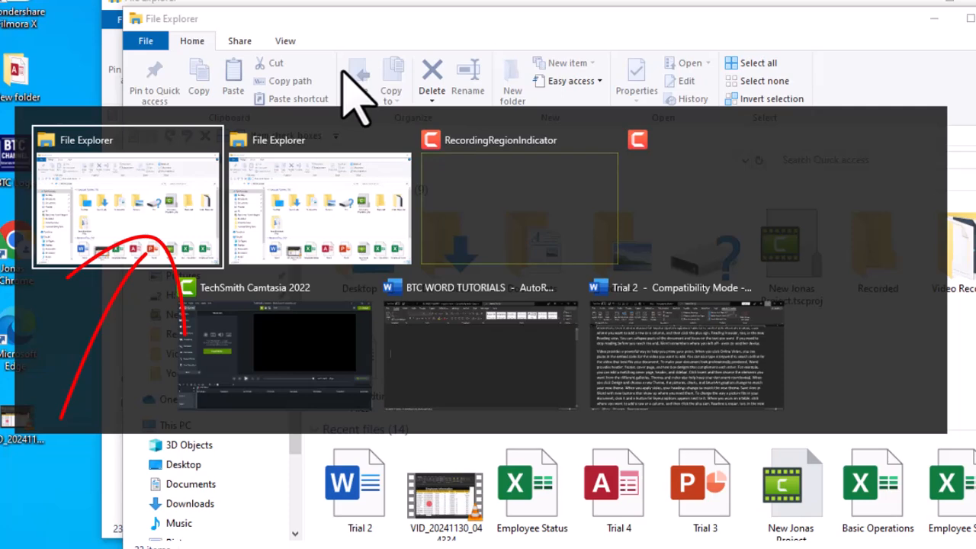
key("alt")
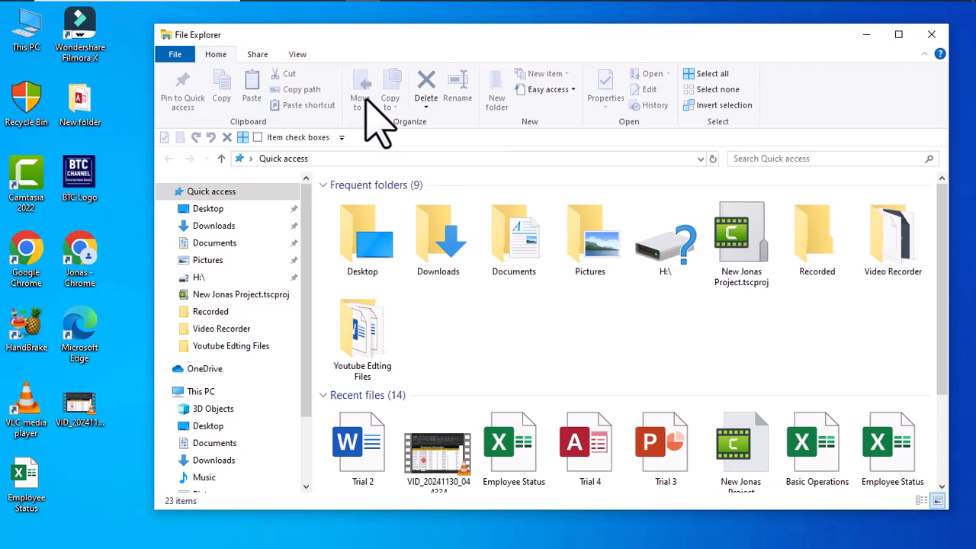
key("Tab")
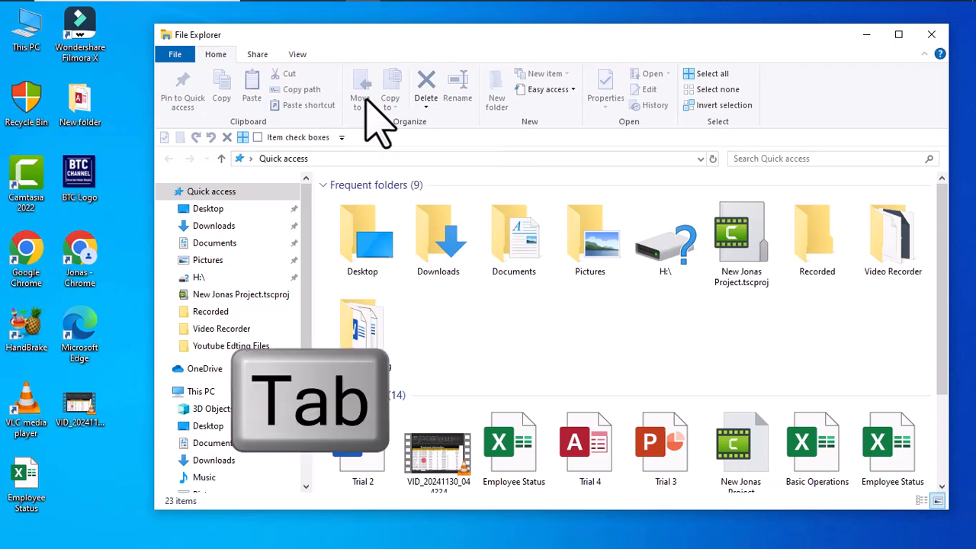
key("Tab")
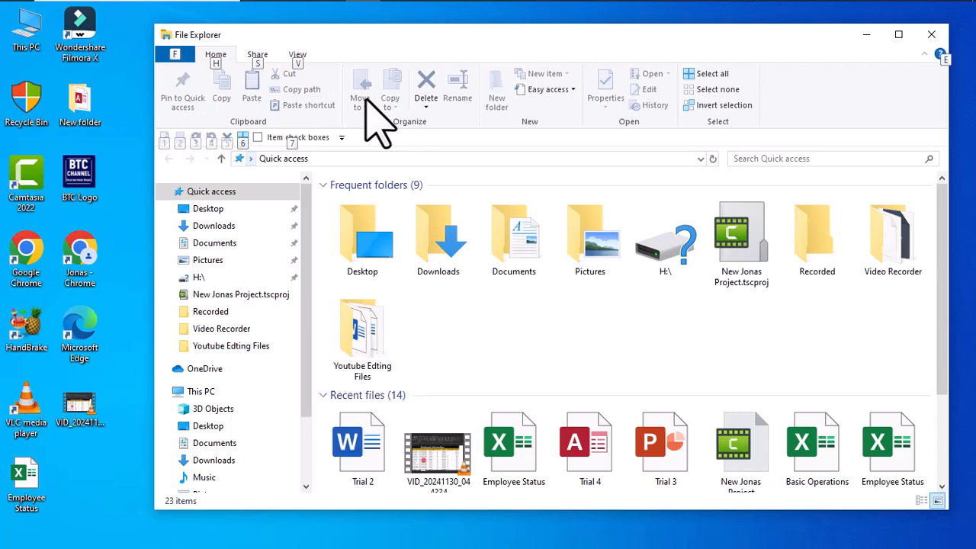
key("alt+Tab")
key("alt+Tab")
key("alt+Tab")
key("alt+Tab")
key("alt+Tab")
key("alt+Tab")
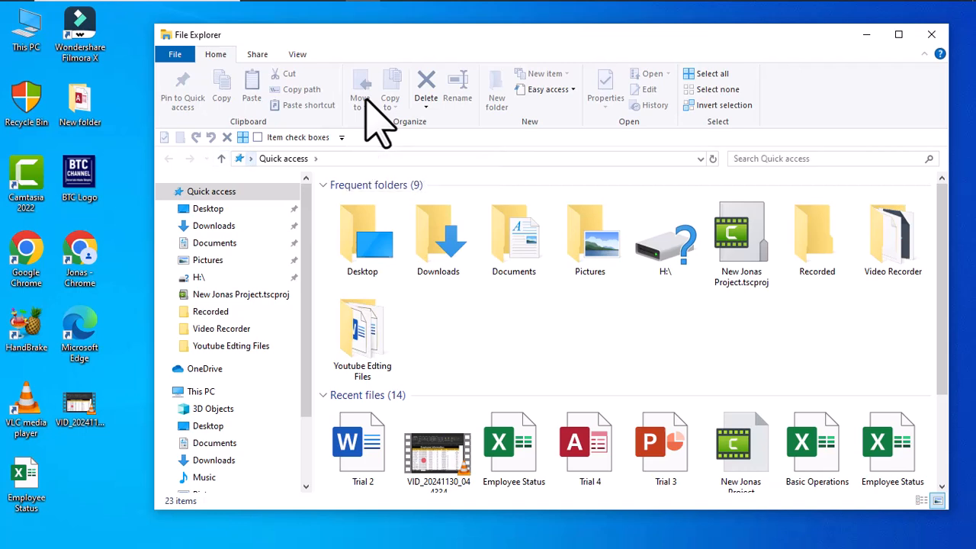
Step: Open the search box with its Search Tools twice, closing it each time without searching
key("ctrl+f")
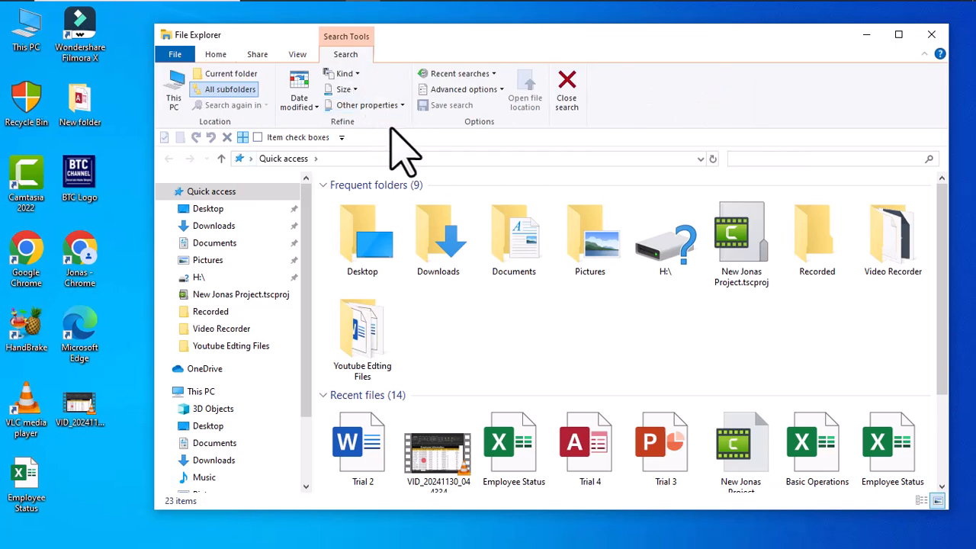
key("Escape")
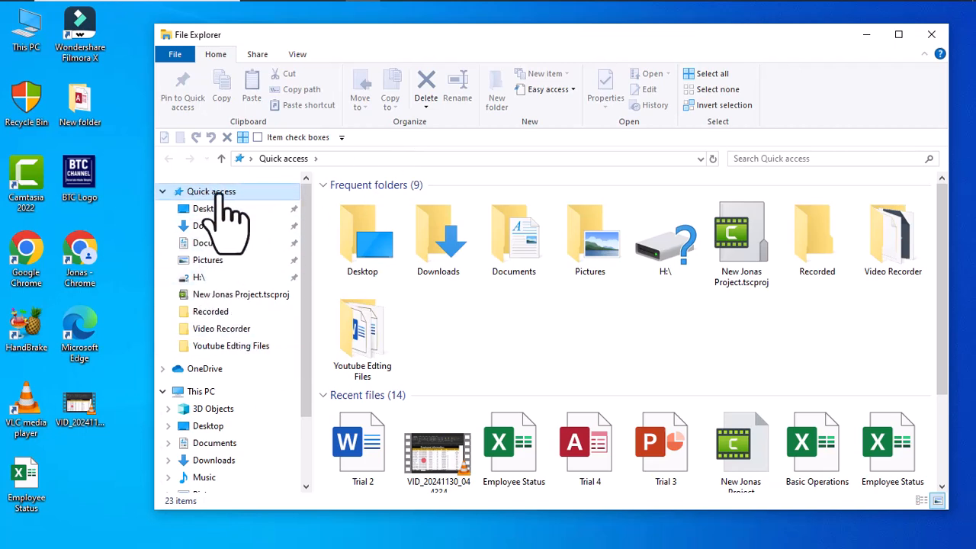
key("Tab")
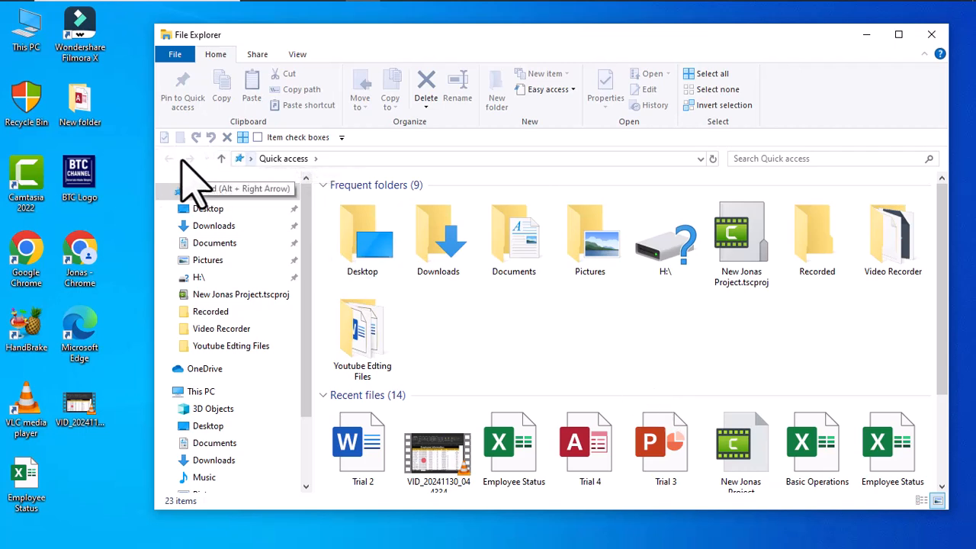
key("ctrl+f")
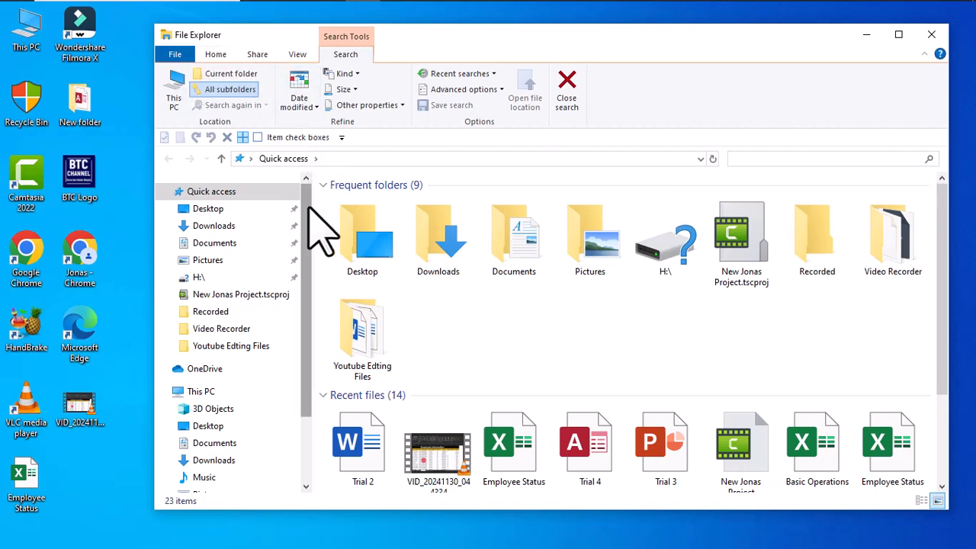
key("Escape")
Step: Move the selection back and forth across the Frequent folders items, ending on Desktop
key("Down")
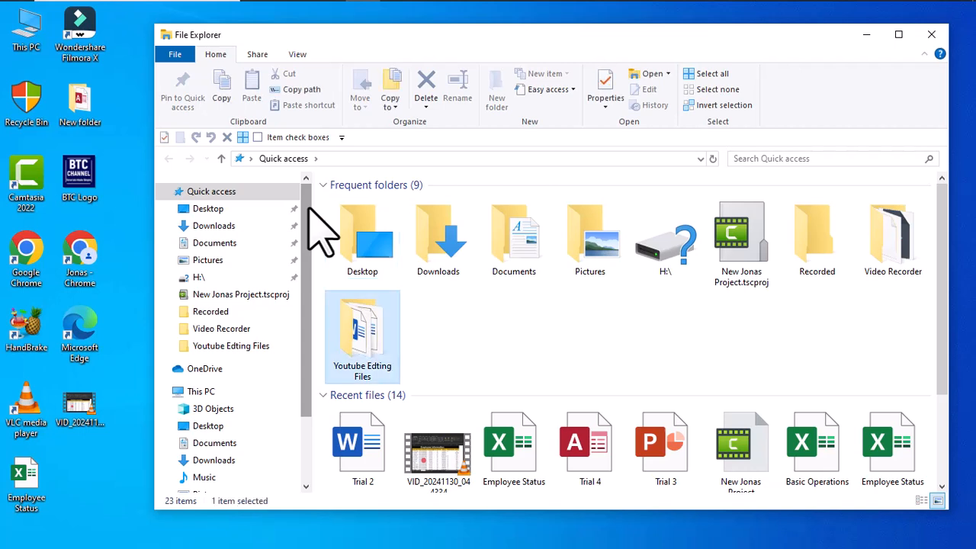
key("Up")
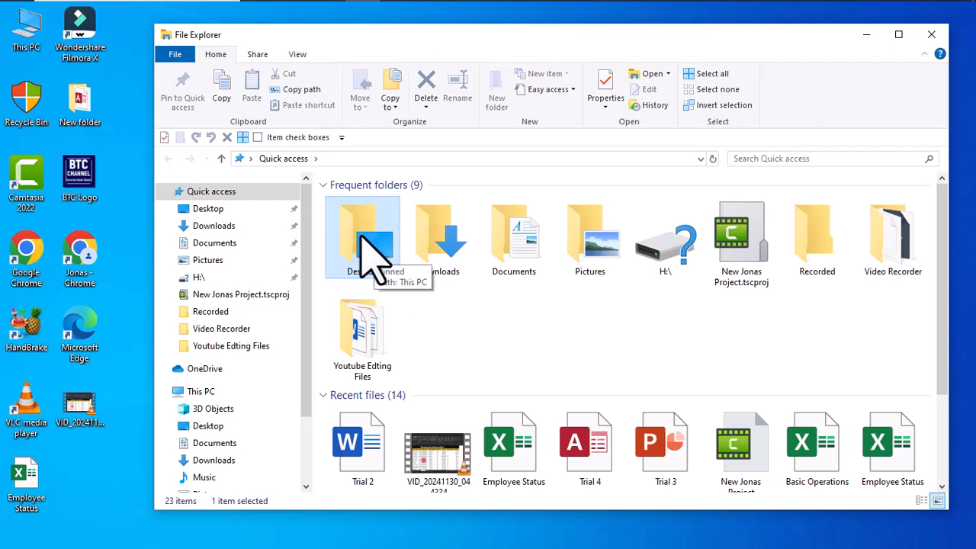
key("Right")
key("Right")
key("Right")
key("Right")
key("Right")
key("Right")
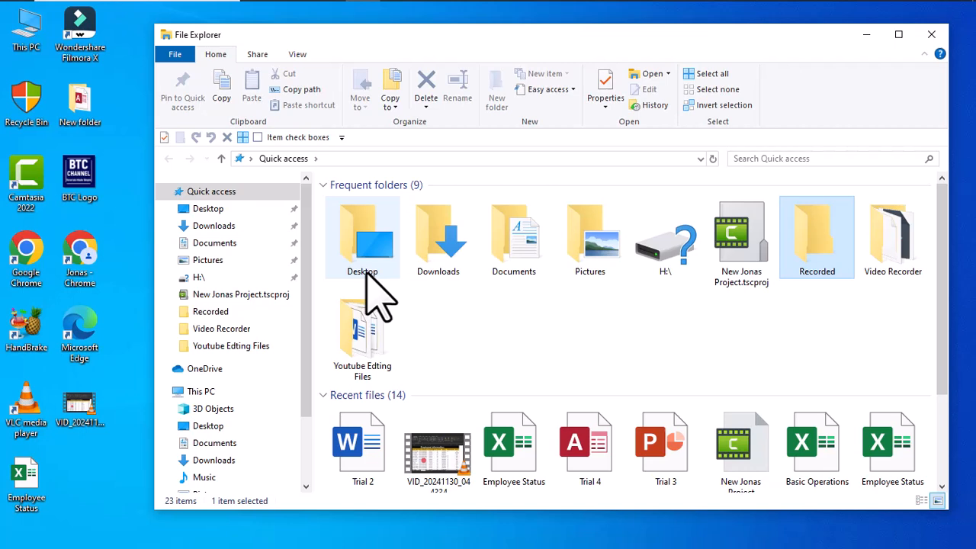
key("Left")
key("Left")
key("Left")
key("Left")
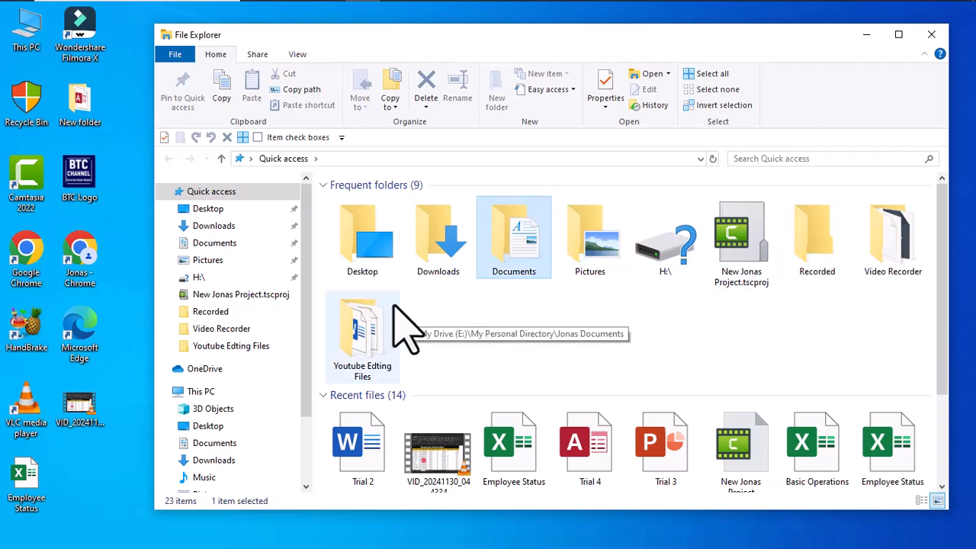
key("Left")
key("Left")
key("Down")
key("Up")
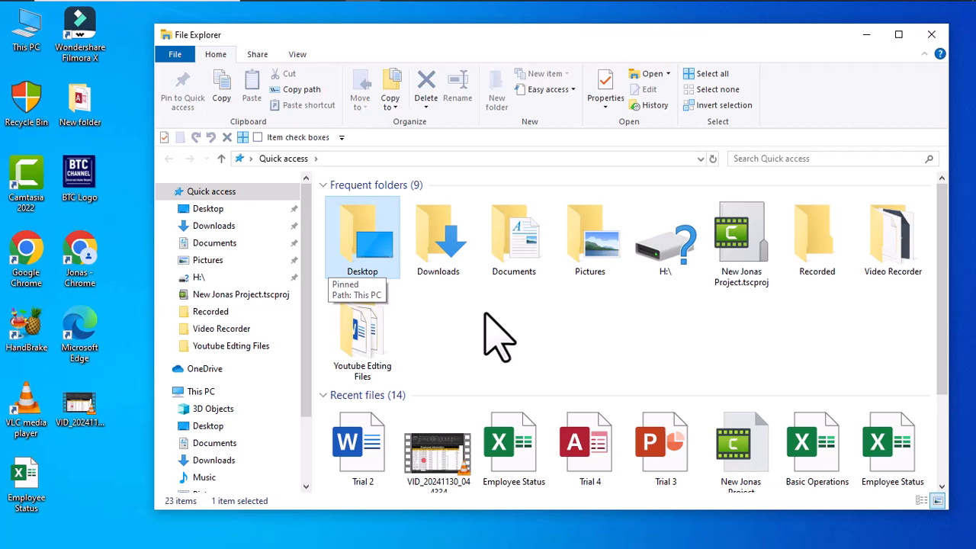
Step: Shift focus to the navigation pane and step up and down through the Quick access entries
key("Tab")
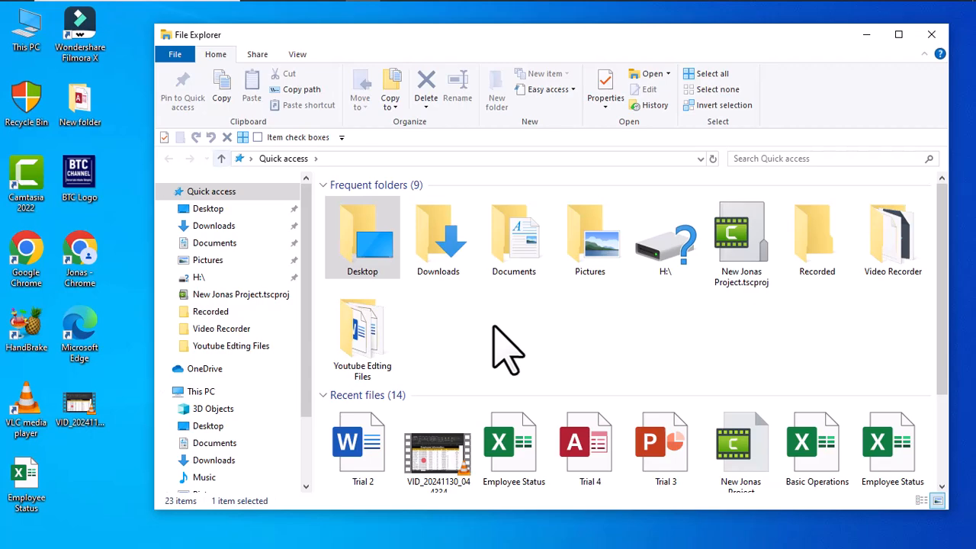
key("Down")
key("Down")
key("Down")
key("Down")
key("Down")
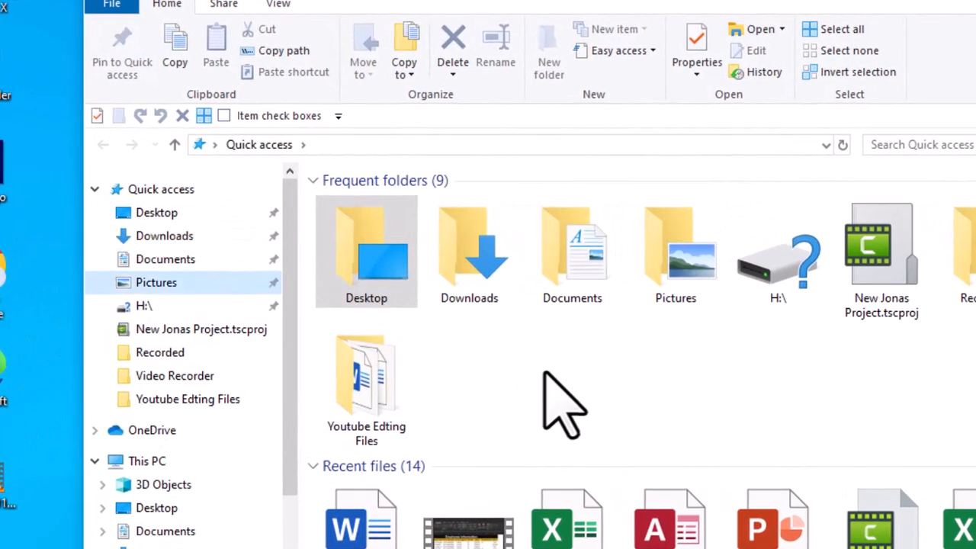
key("Down")
key("Down")
key("Down")
key("Down")
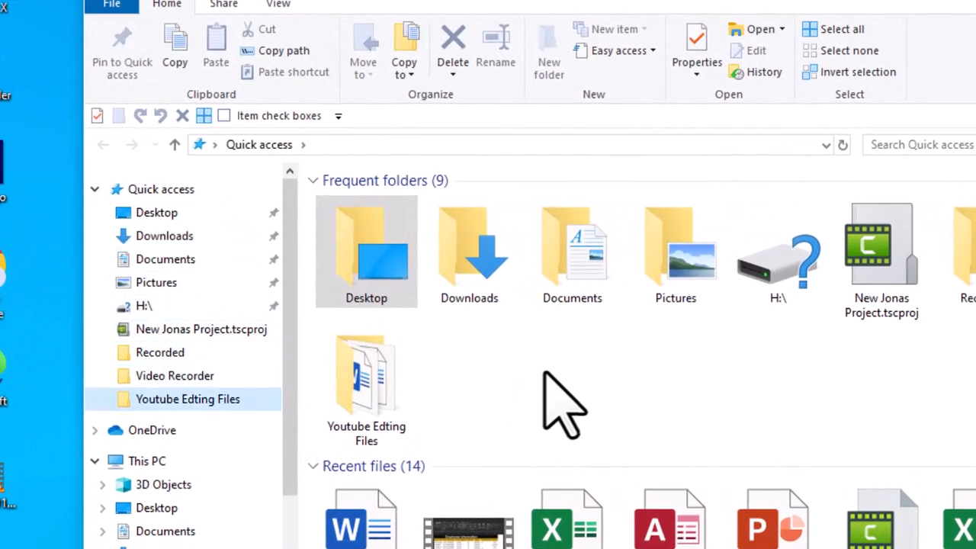
key("Up")
key("Up")
key("Up")
key("Up")
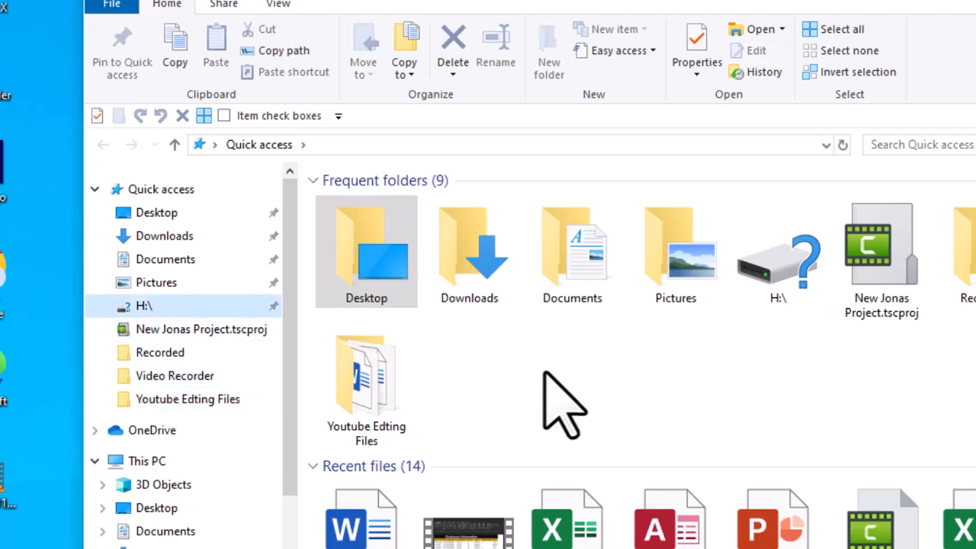
key("Up")
key("Up")
key("Up")
key("Down")
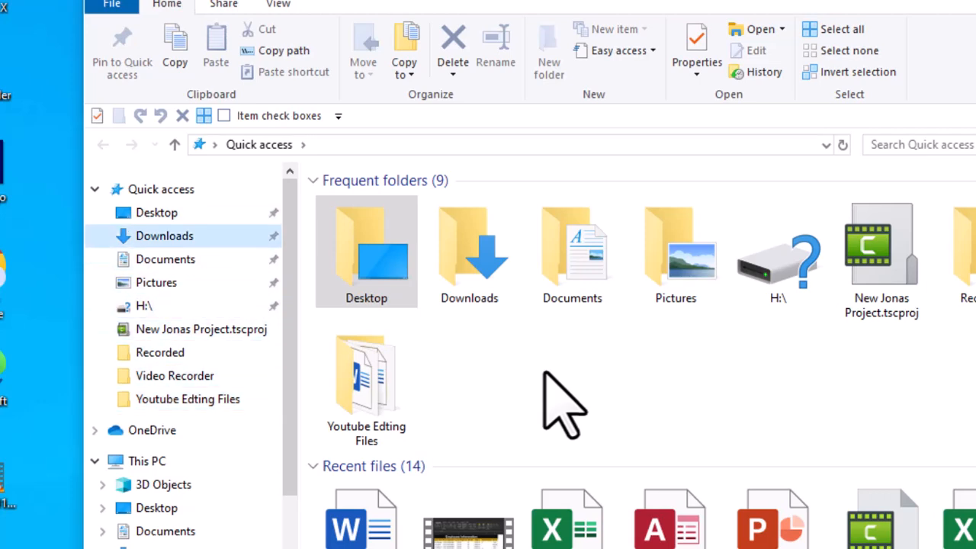
key("Down")
key("Down")
key("Down")
key("Down")
key("Down")
key("Down")
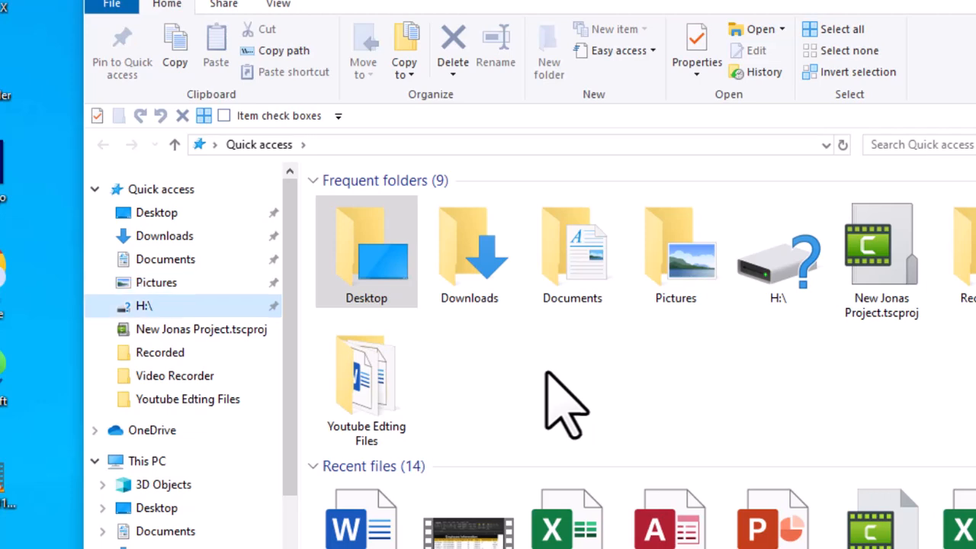
key("Down")
key("Down")
key("Down")
key("Down")
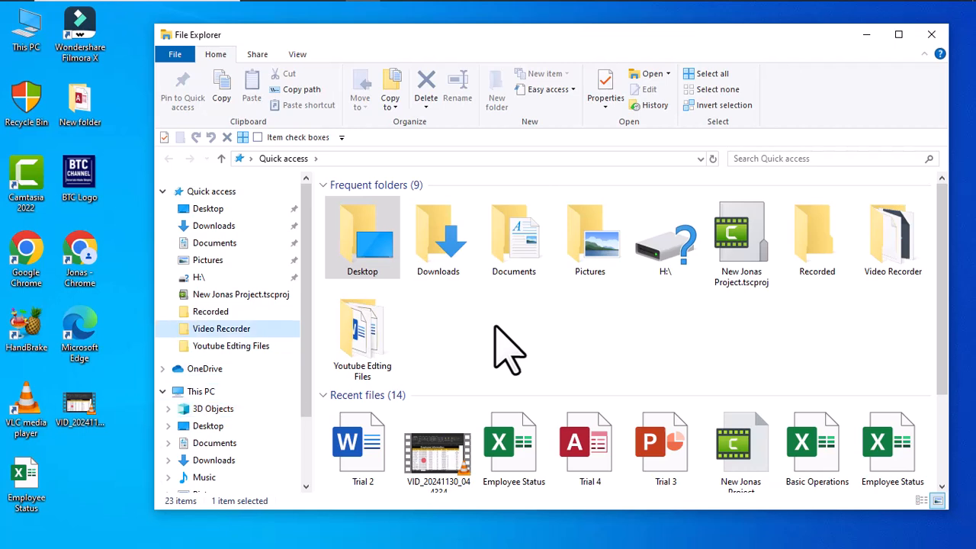
key("Up")
key("Up")
key("Up")
key("Up")
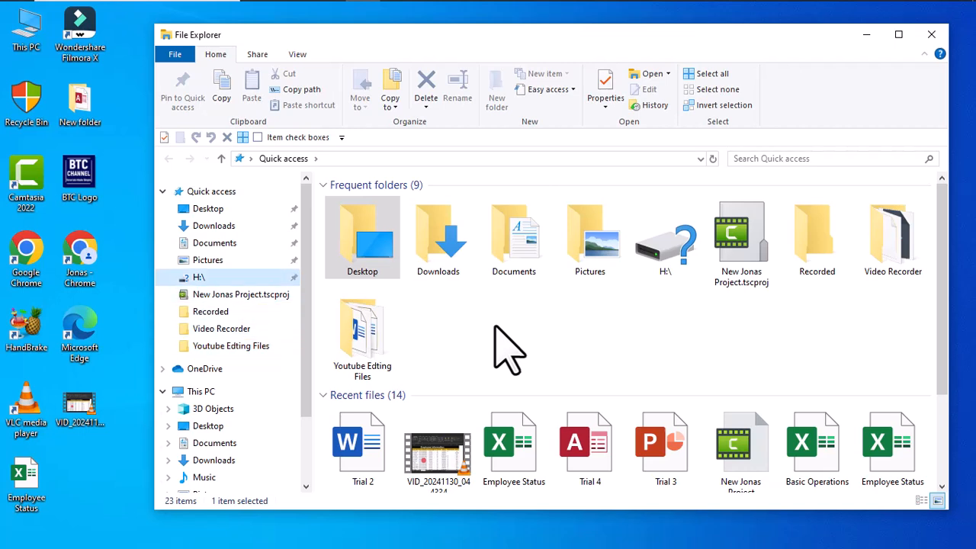
key("Up")
key("Up")
key("Up")
key("Down")
key("Down")
key("Down")
key("Down")
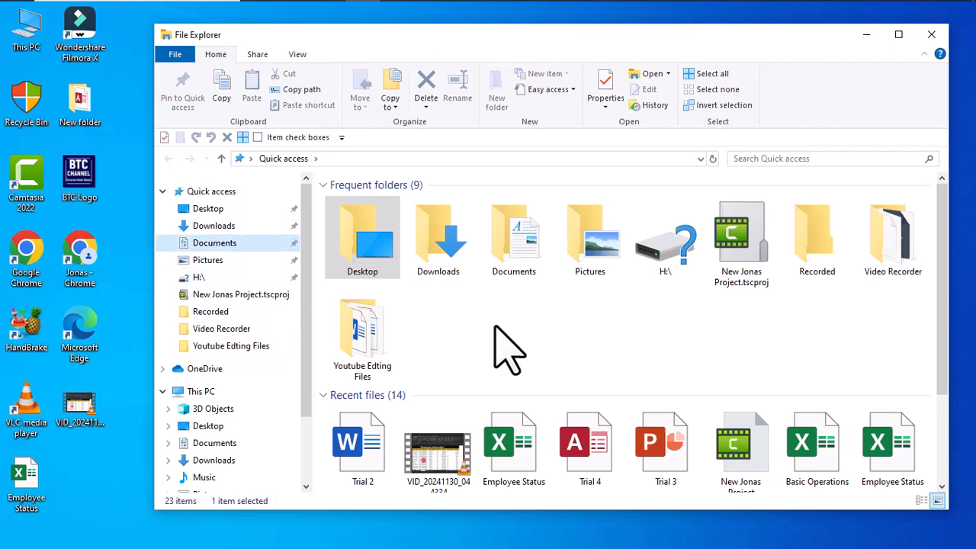
Step: Return focus to the folder view and move the selection along the Frequent folders to Recorded
key("Tab")
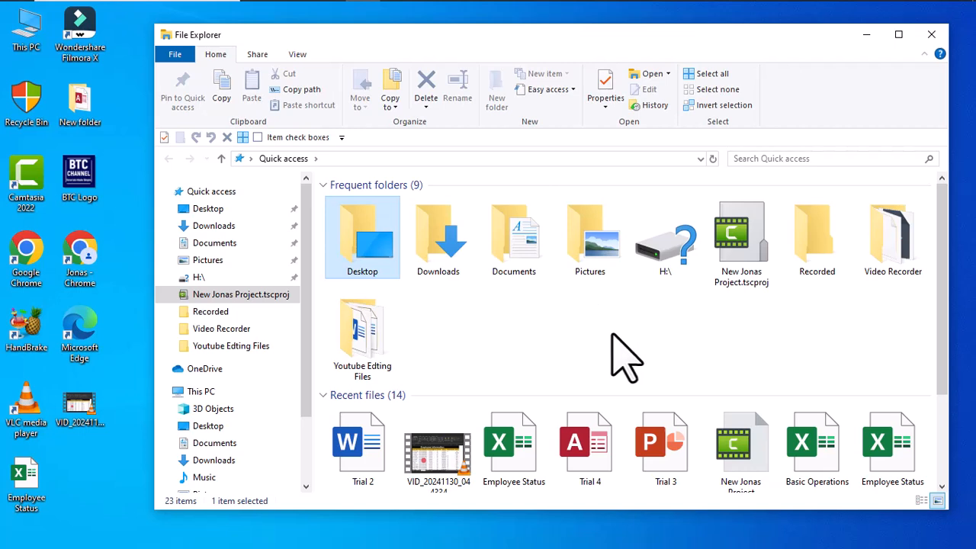
key("Right")
key("Right")
key("Right")
key("Right")
key("Right")
key("Right")
key("Right")
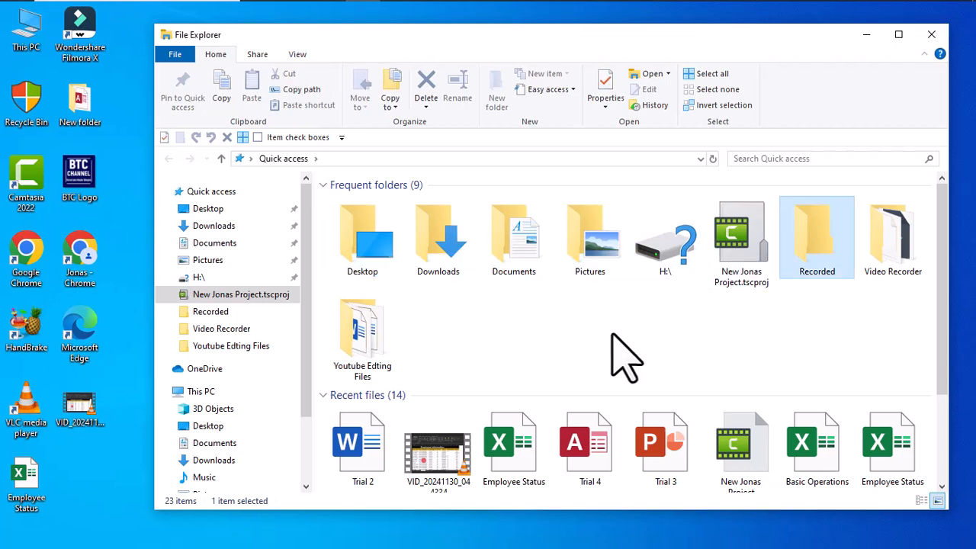
key("Tab")
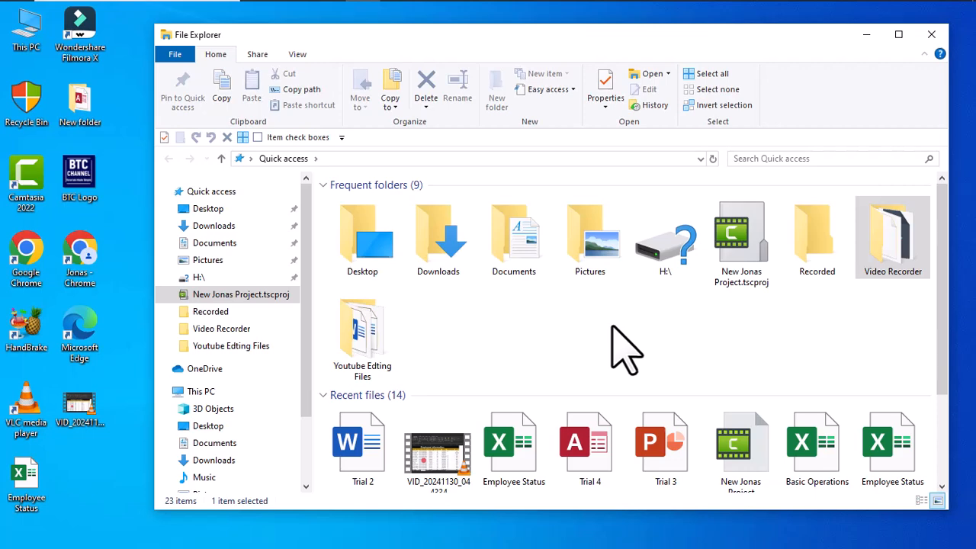
Step: Switch the Quick access contents to the Details layout
key("ctrl+shift+6")
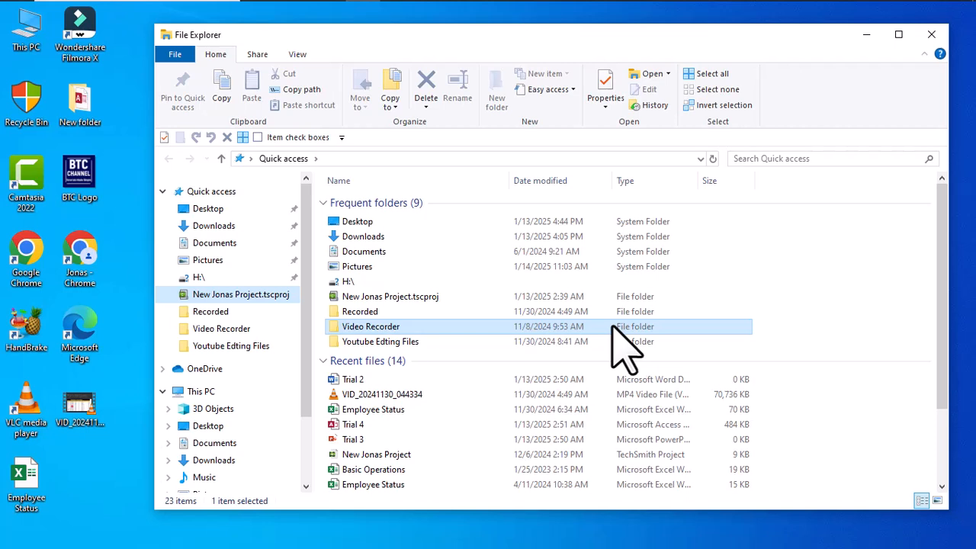
key("Up")
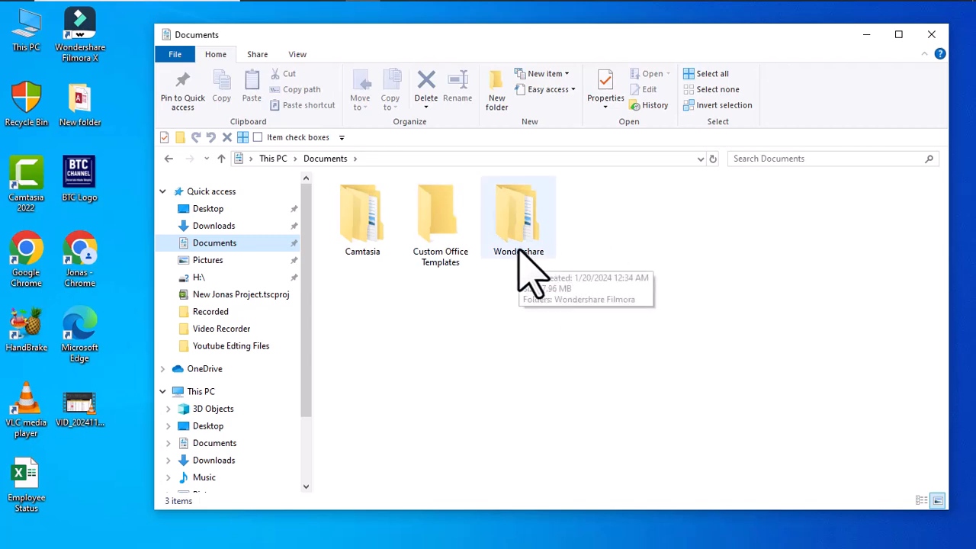
Step: In Documents, select Custom Office Templates and move the selection among the three folders, ending on Camtasia
key("Tab")
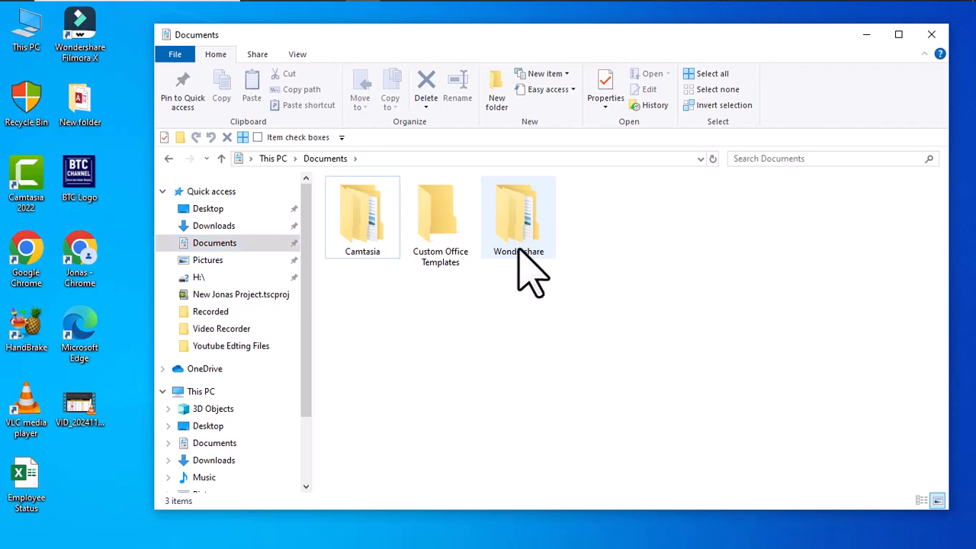
left_click(439, 238)
key("Right")
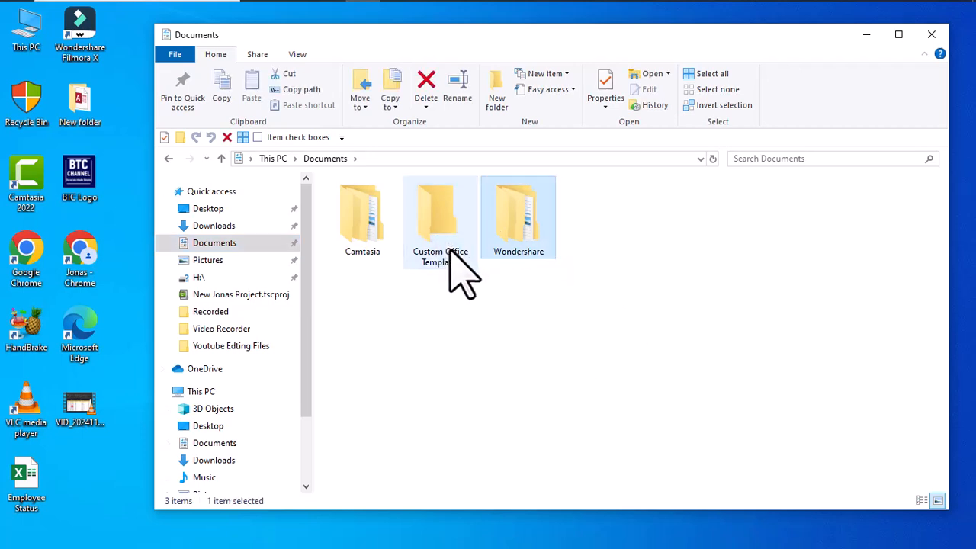
key("Left")
key("Left")
key("Right")
key("Right")
key("Left")
key("Right")
key("Left")
key("Left")
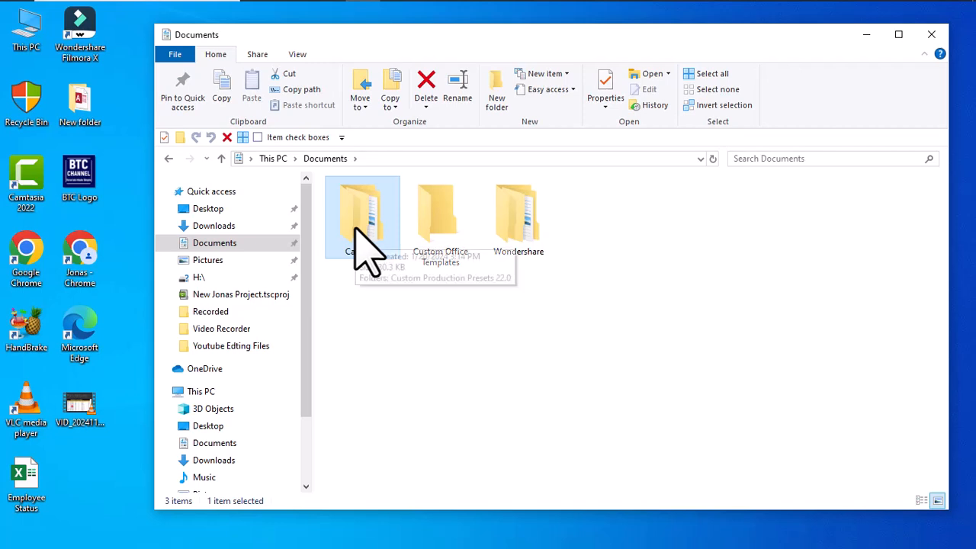
Step: Open the context menu for the Camtasia folder
key("shift+F10")
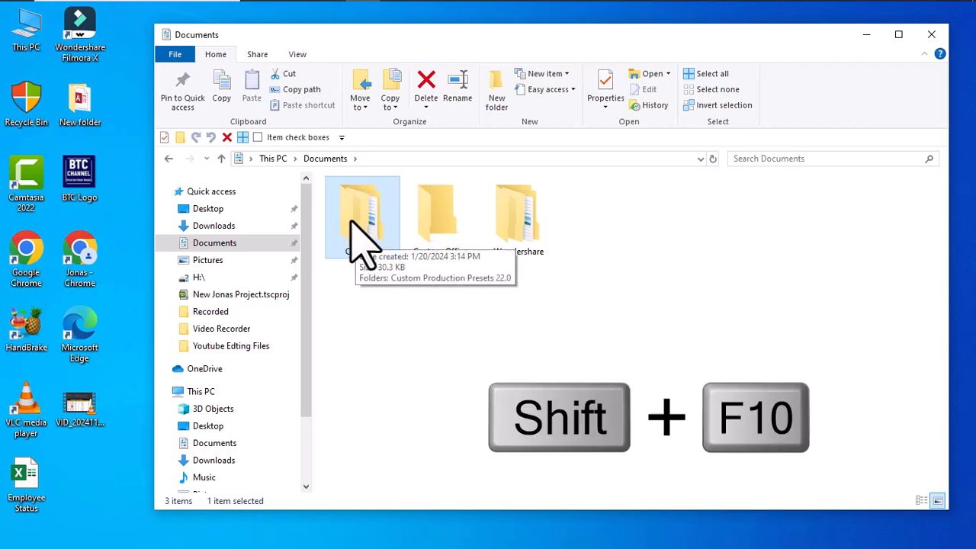
key("shift+F10")
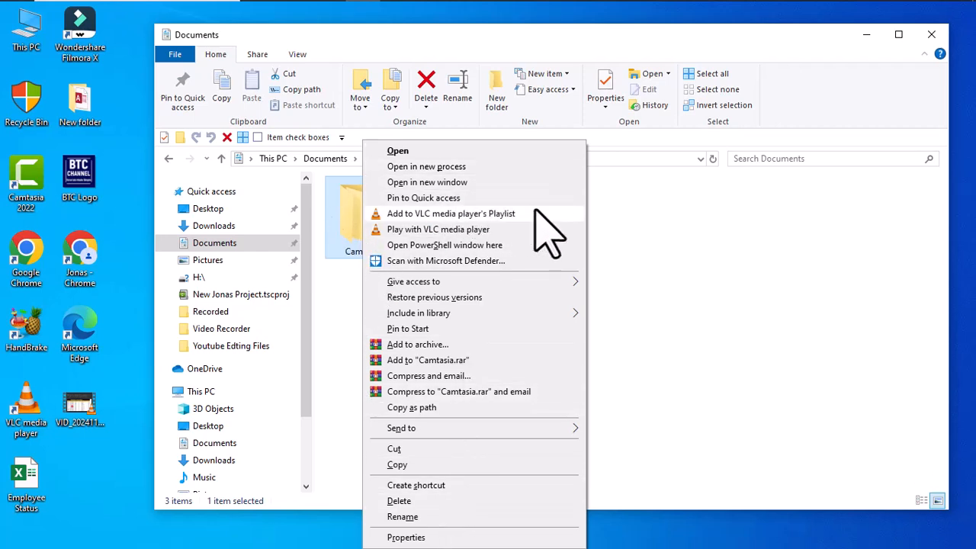
Step: Close the context menu and move the selection across the Documents folders to Wondershare
key("Escape")
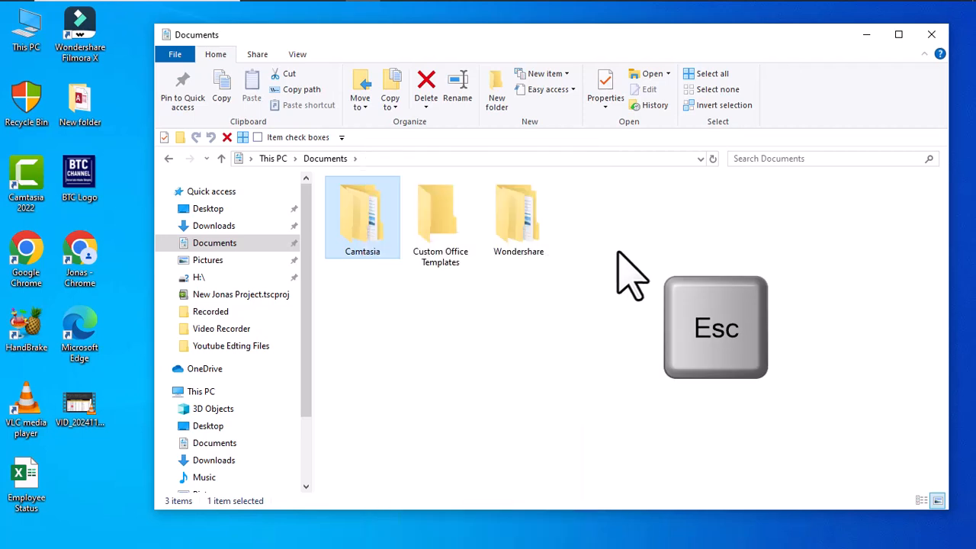
key("Right")
key("Left")
key("Right")
key("Right")
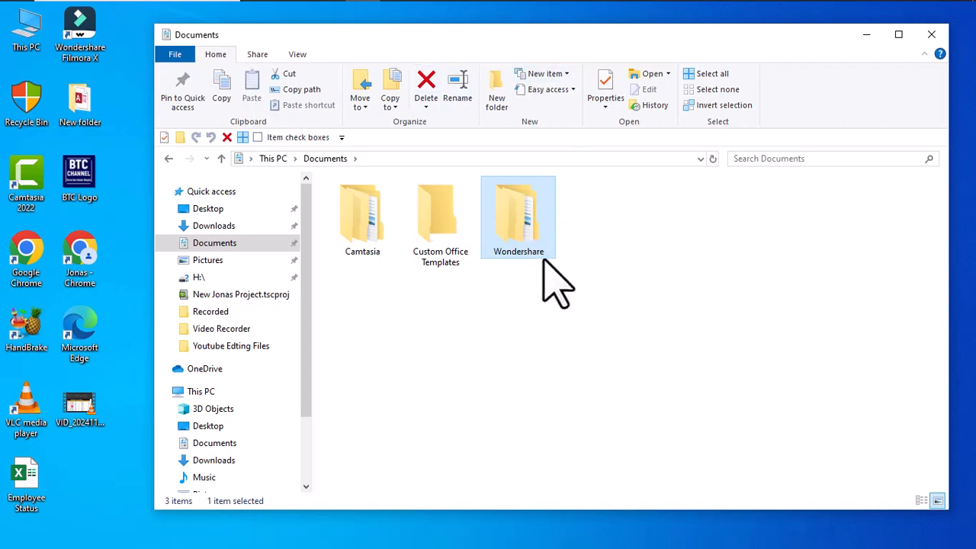
Step: Open a new File Explorer window and snap it to the left half of the screen
key("ctrl+n")
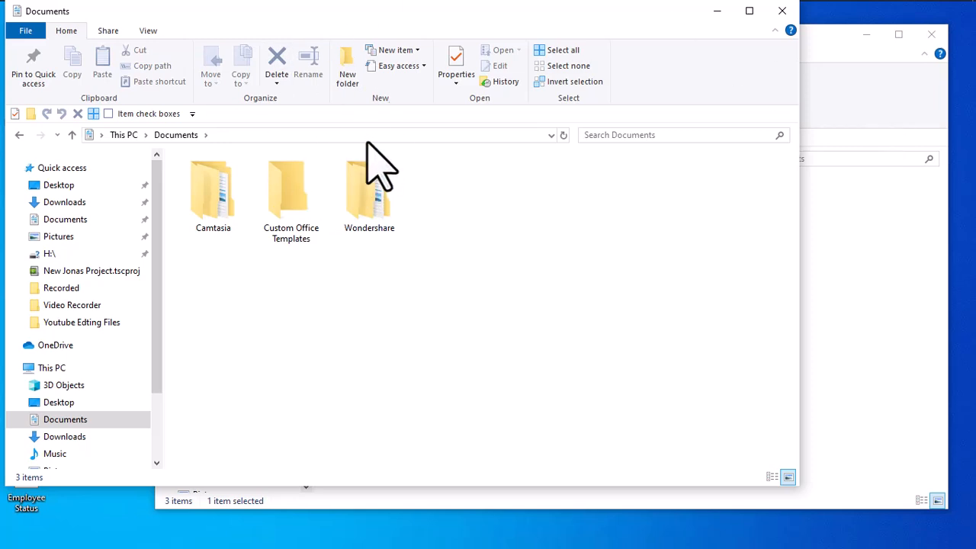
key("super+Left")
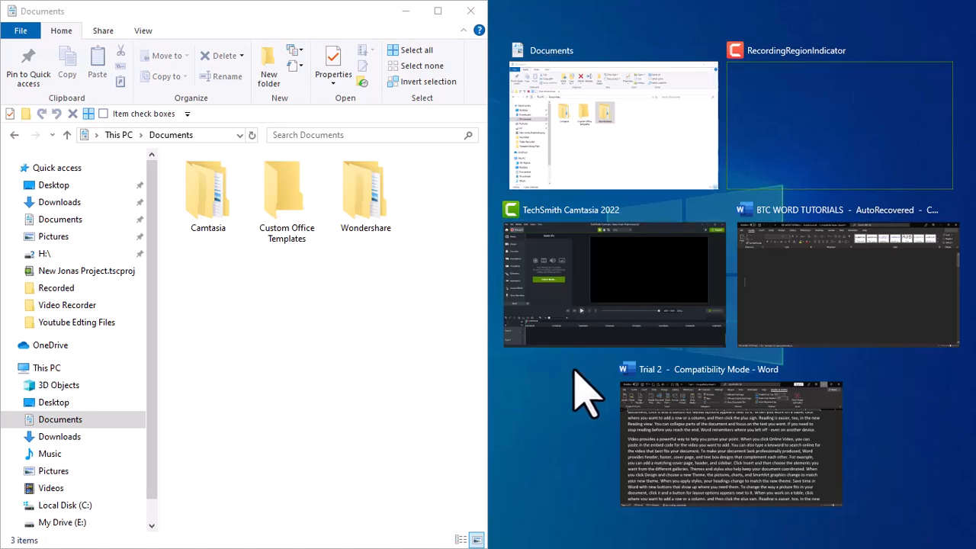
Step: Cycle through the snap suggestions and fill the right half with the original Documents window
key("alt+Tab")
key("alt+Tab")
key("alt+Tab")
key("alt+Tab")
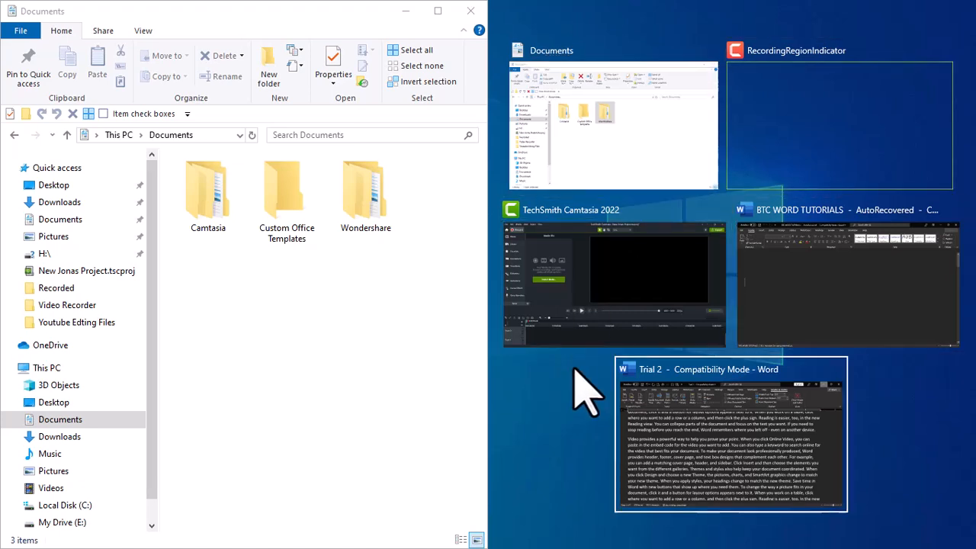
key("alt+Tab")
key("alt+Tab")
key("alt+Tab")
key("alt+Tab")
key("alt+Tab")
key("alt+Tab")
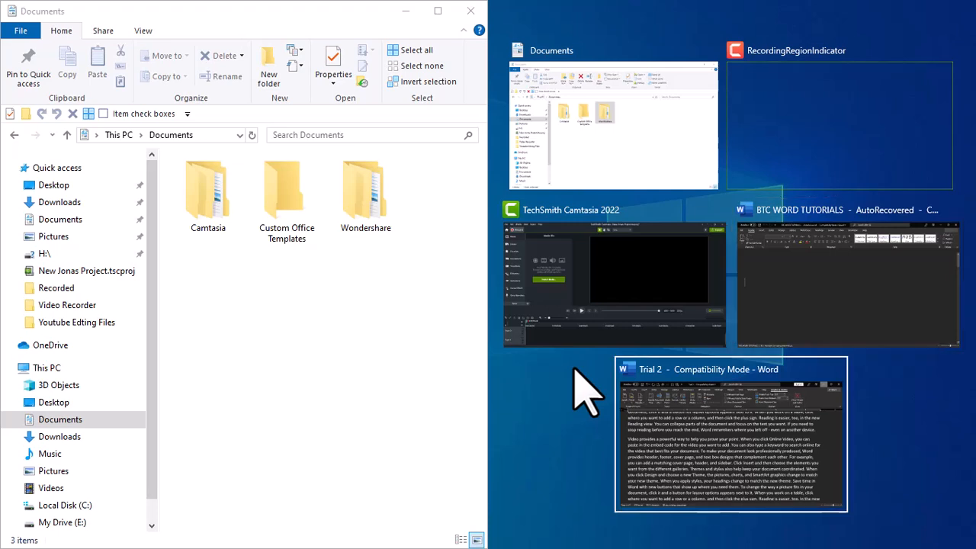
key("alt+Tab")
key("alt+Tab")
key("alt+Tab")
key("alt+Tab")
key("alt+Tab")
key("alt+Tab")
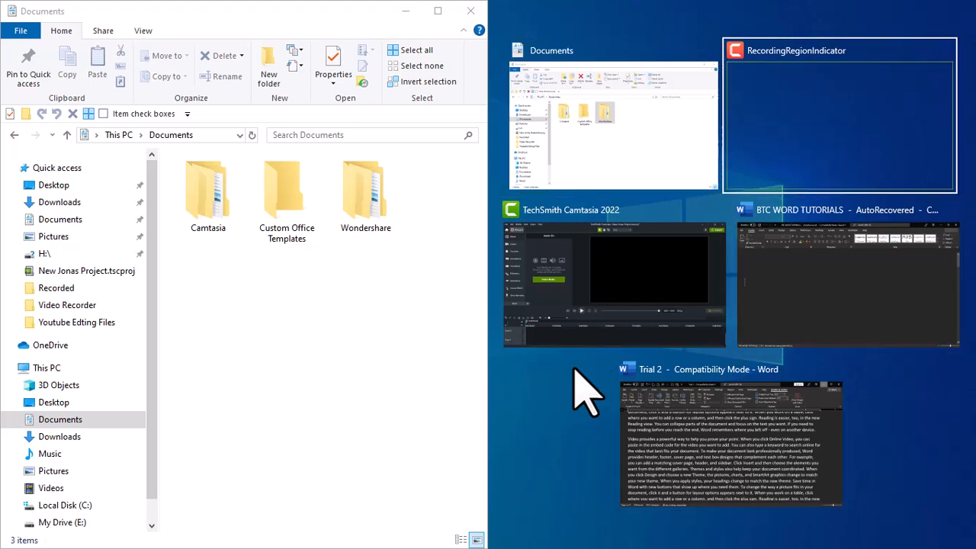
key("alt+Tab")
key("alt+Tab")
key("alt+Tab")
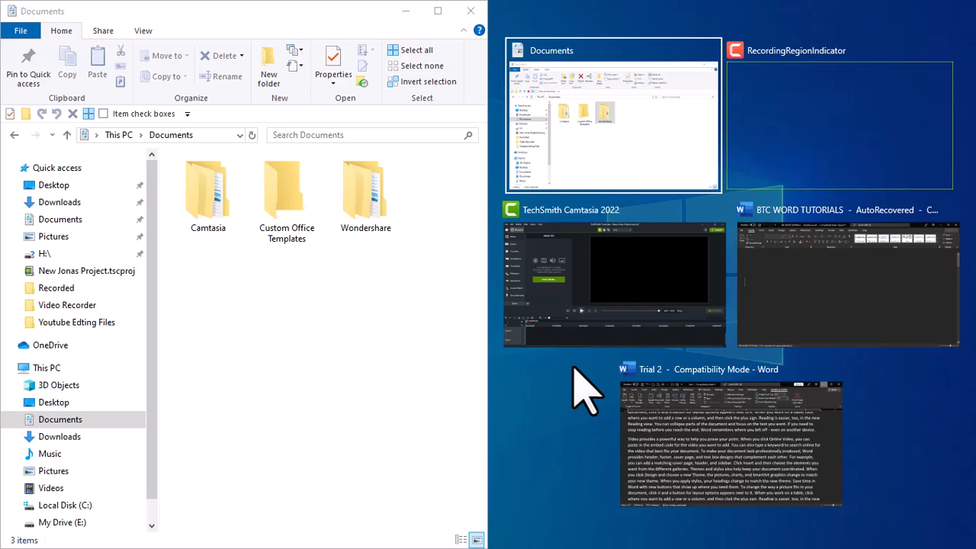
key("Return")
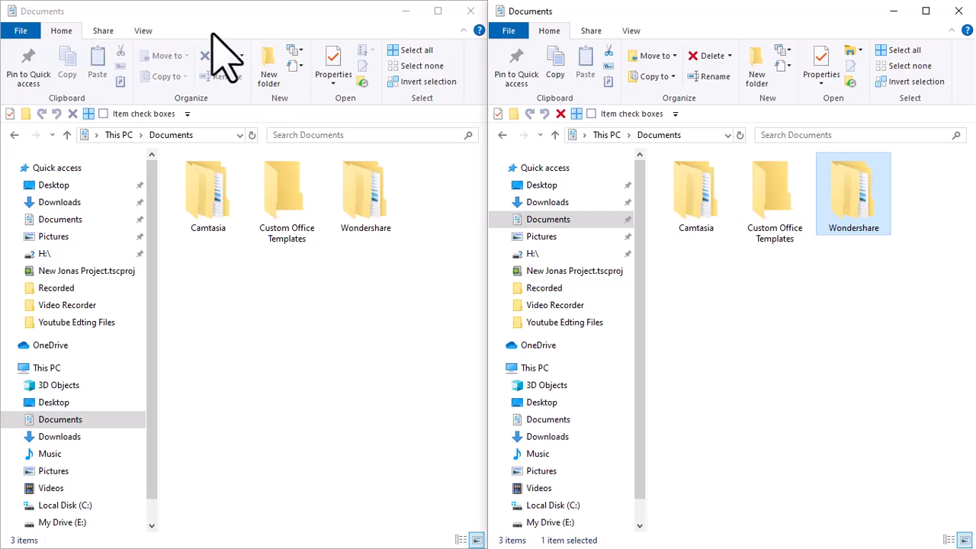
Step: Switch to the left window and create a new folder in Documents named Better
key("alt+Tab")
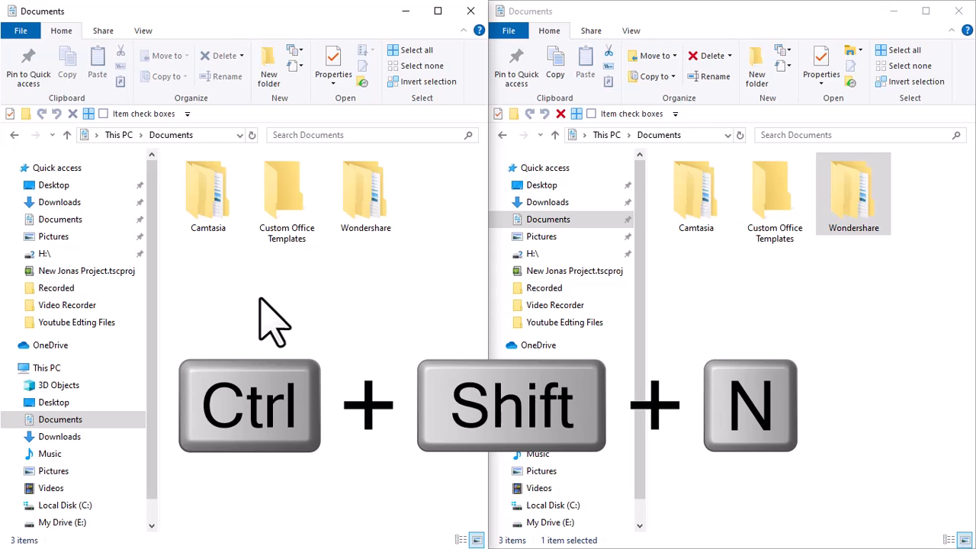
key("ctrl+shift+n")
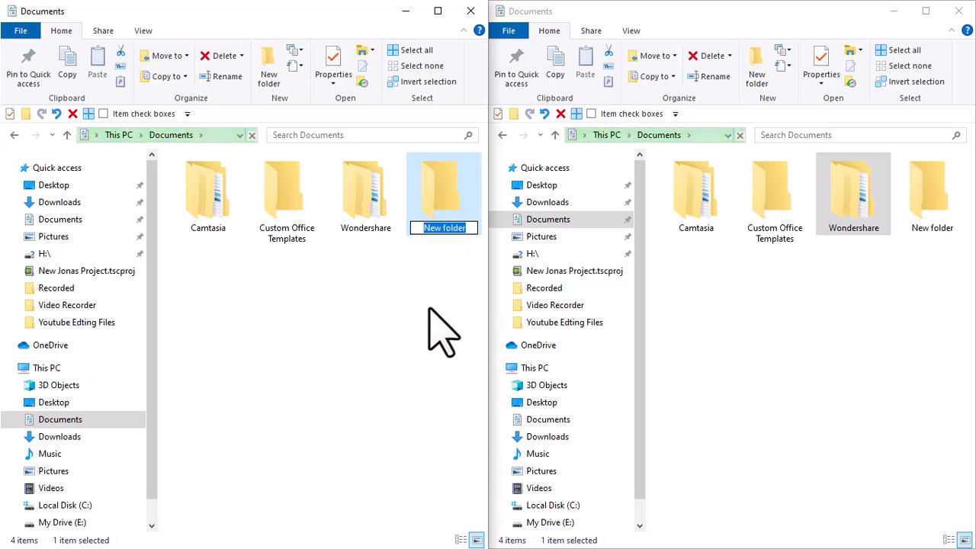
type("Better")
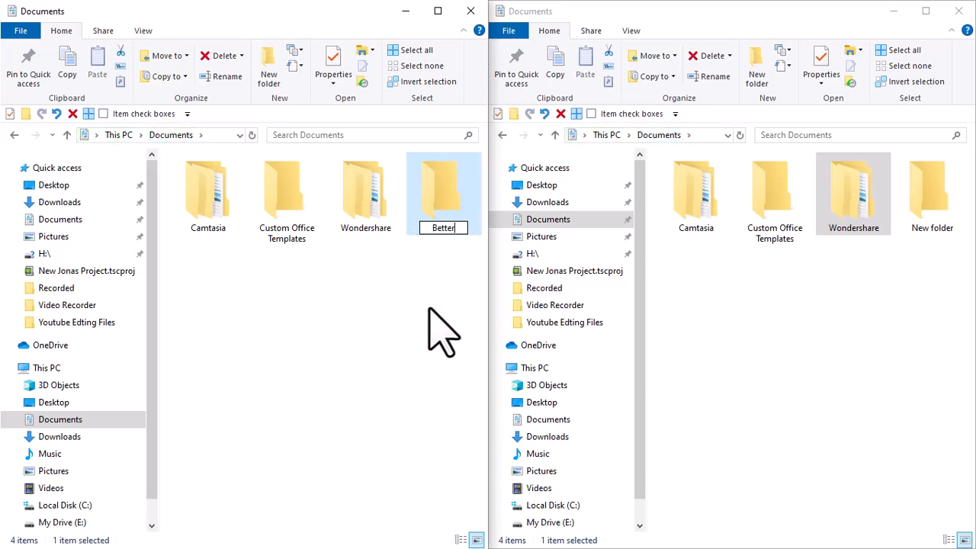
key("Return")
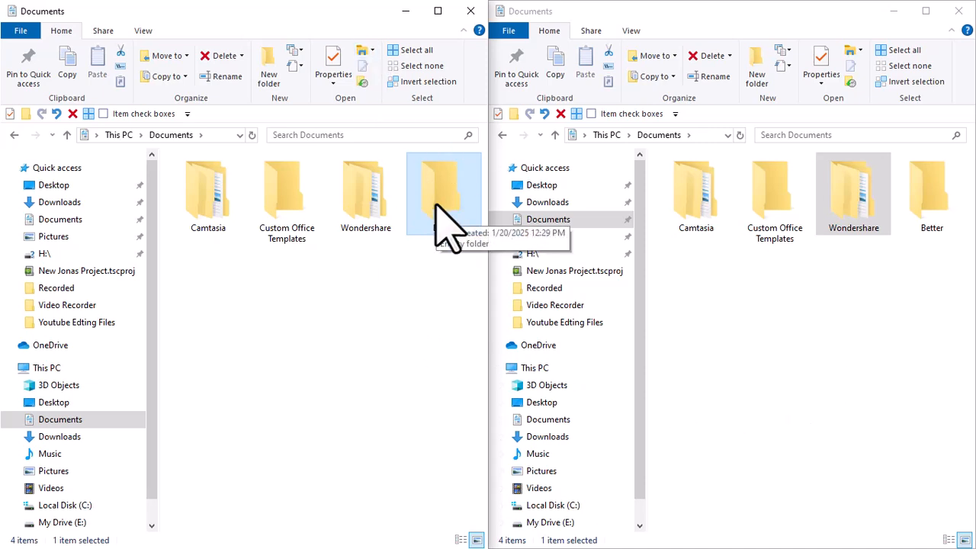
Step: Rename the Better folder to Change
key("F2")
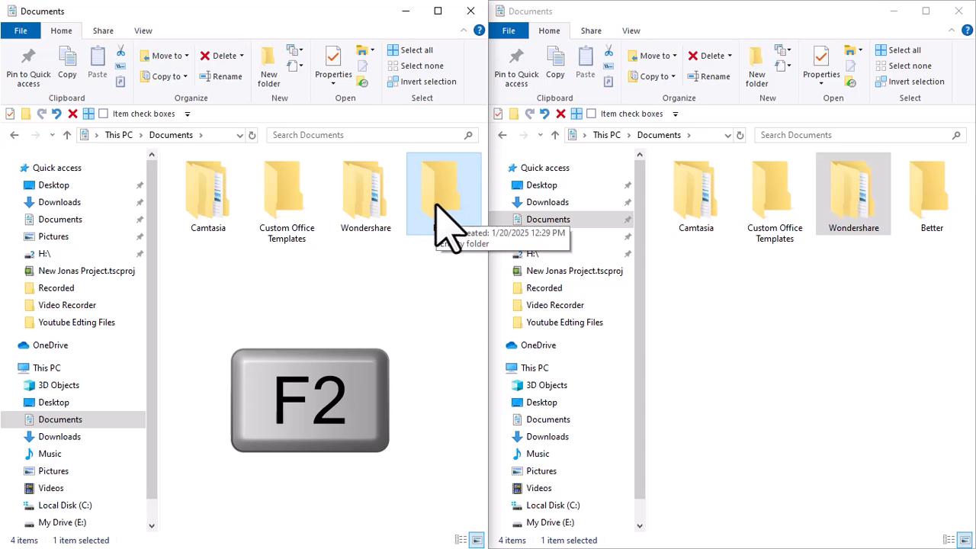
key("F2")
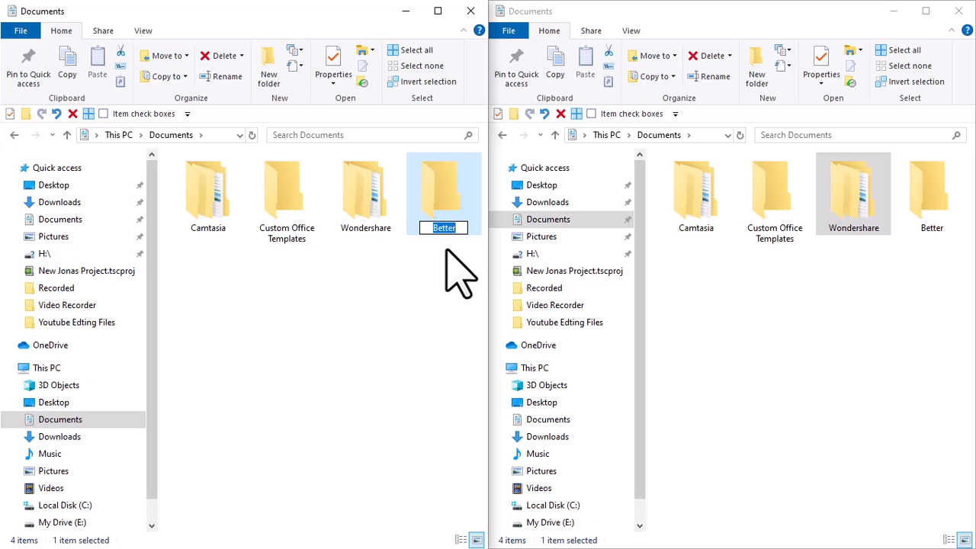
type("Change")
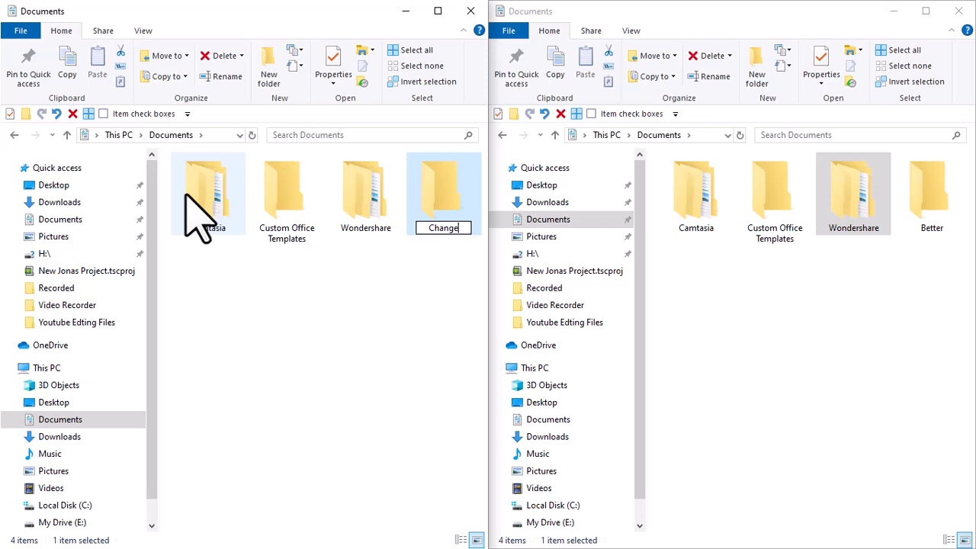
key("Tab")
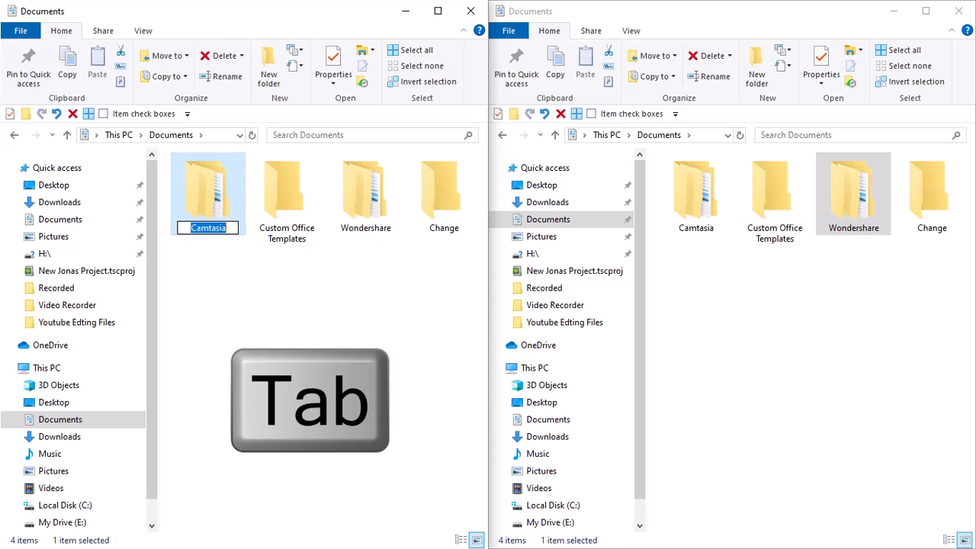
Step: Move the rename field through each folder name in turn, ending on Change, and confirm
key("Tab")
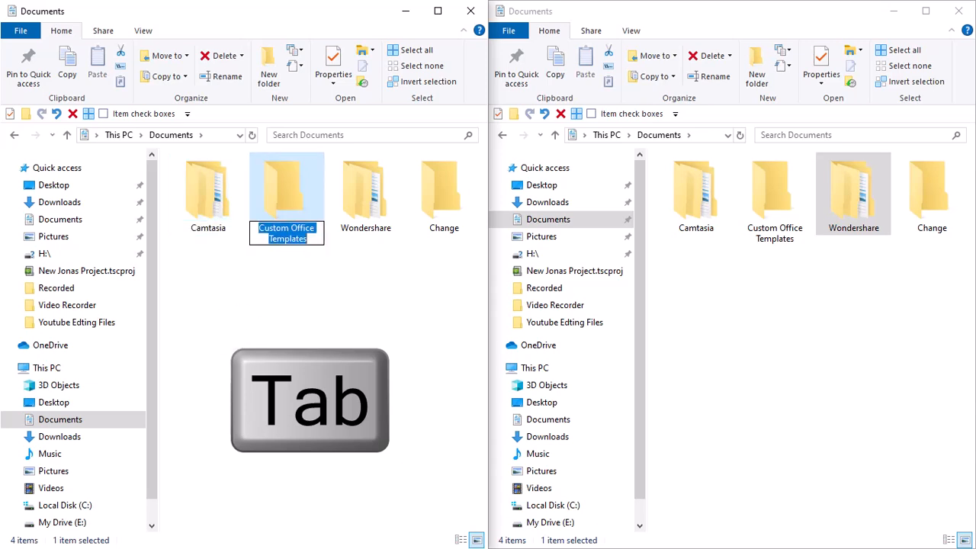
key("Tab")
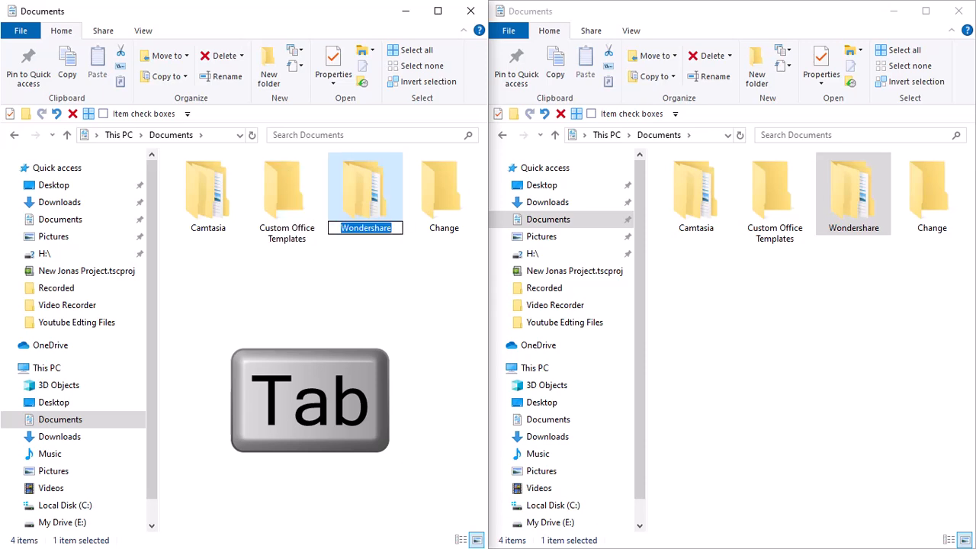
key("Tab")
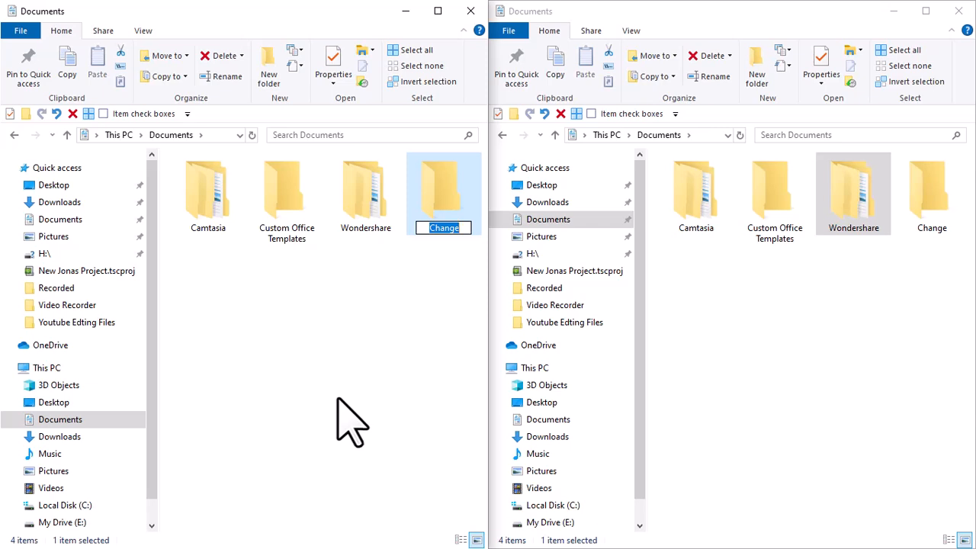
key("Return")
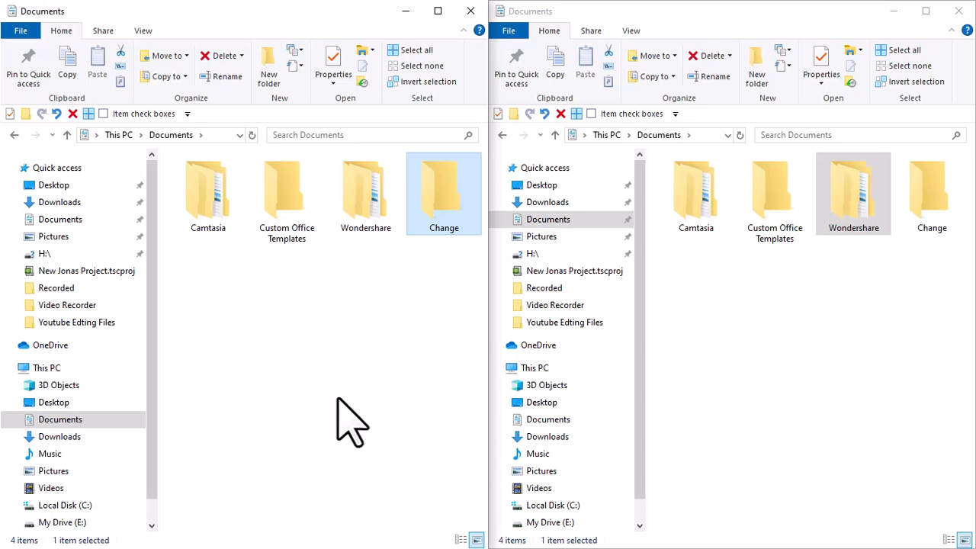
Step: Search the Documents folder for chan
key("F3")
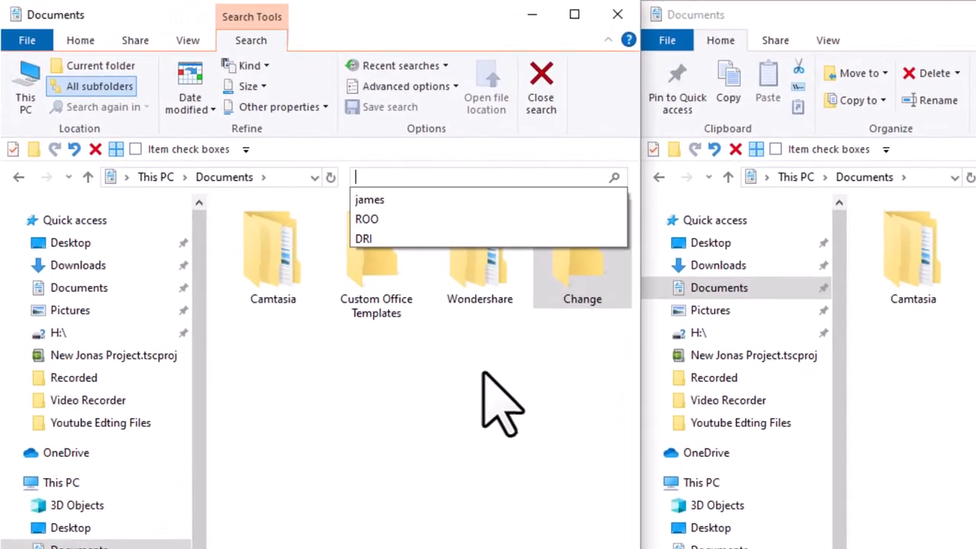
type("chan")
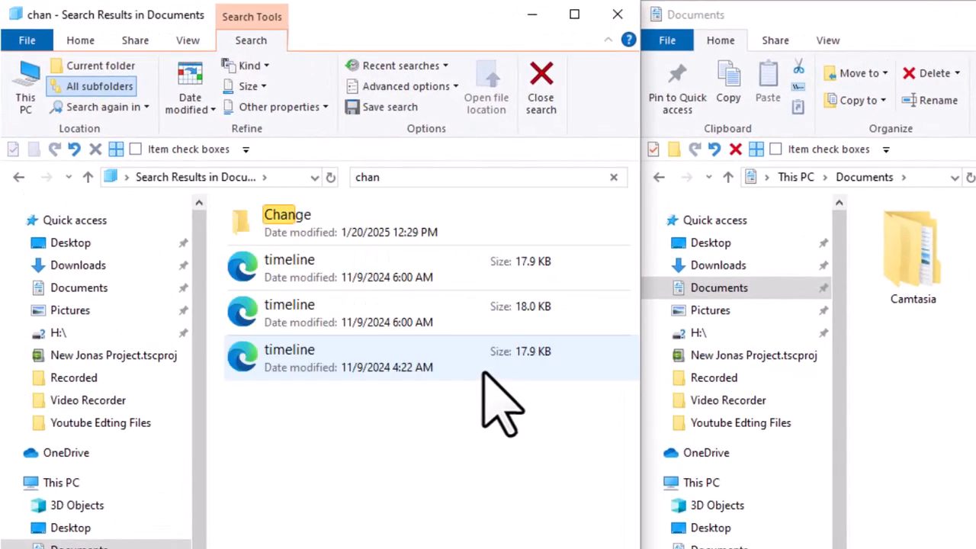